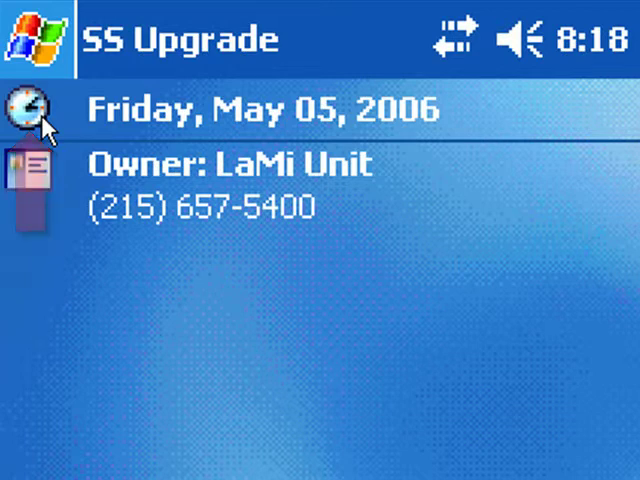
# In Clock settings, set the home time to 10:35 PM: hour 10, minutes 35.
pyautogui.click(27, 108)
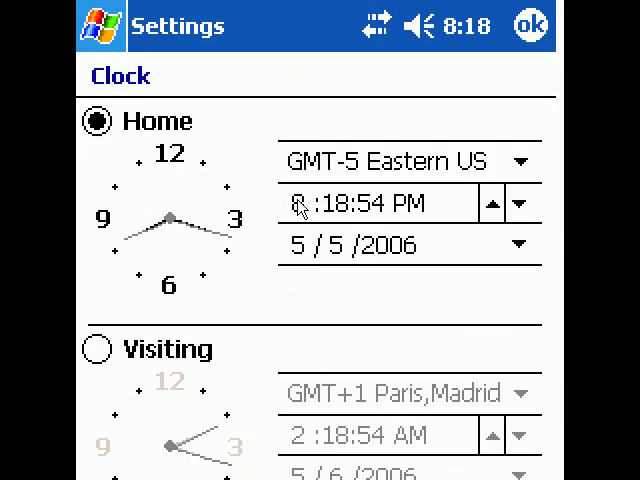
pyautogui.click(297, 204)
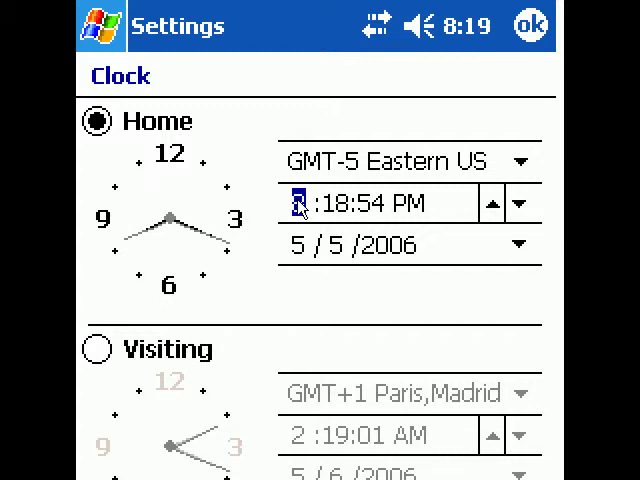
pyautogui.write('10')
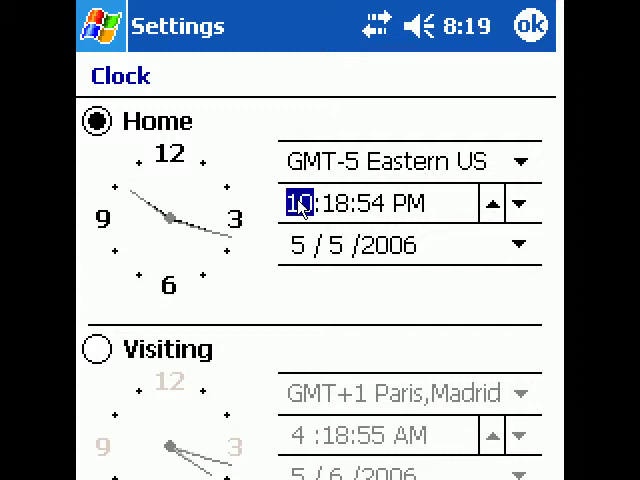
pyautogui.press('Right')
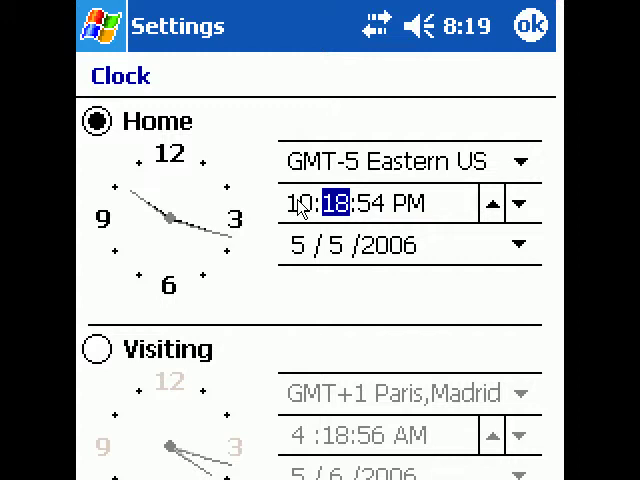
pyautogui.write('35')
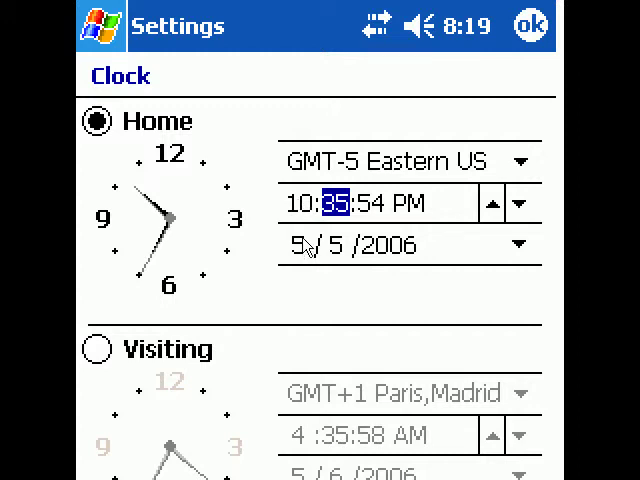
# Enter the home date as month 8, day 11, year 2008 and finish with ok.
pyautogui.click(300, 246)
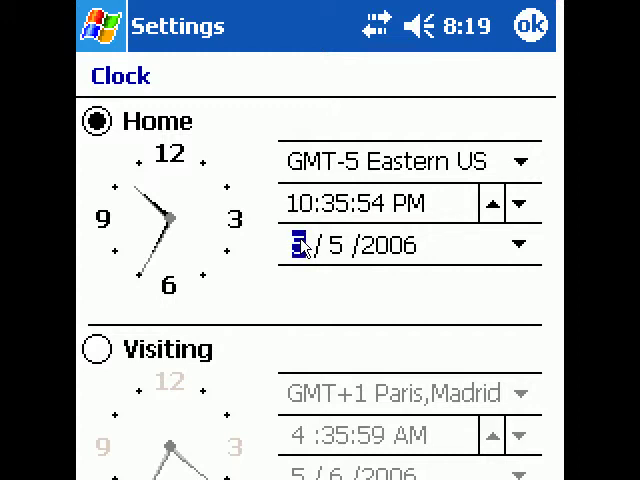
pyautogui.write('8')
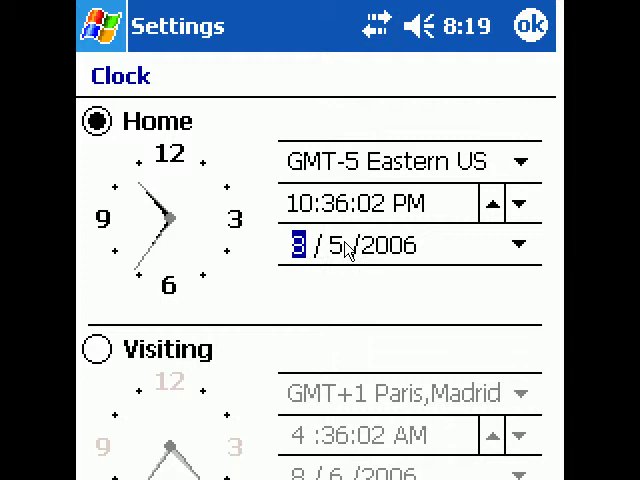
pyautogui.click(340, 246)
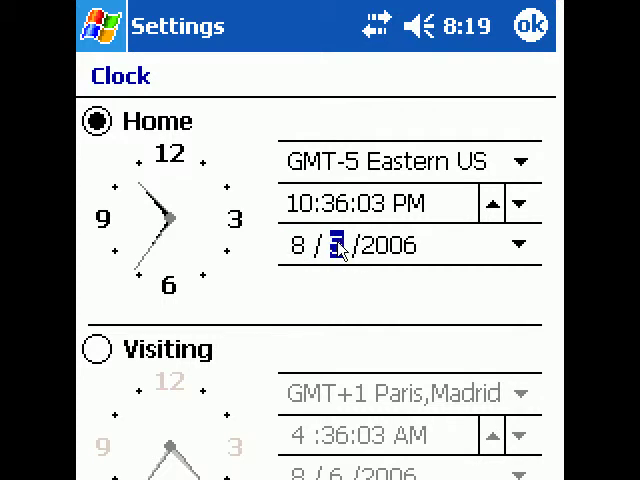
pyautogui.write('11')
pyautogui.click(385, 246)
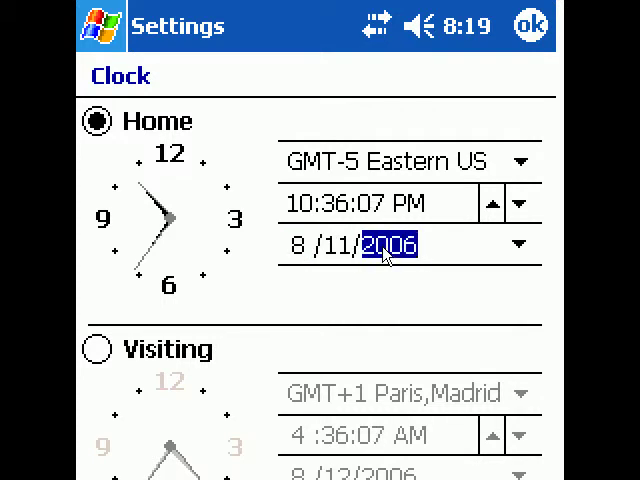
pyautogui.write('2008')
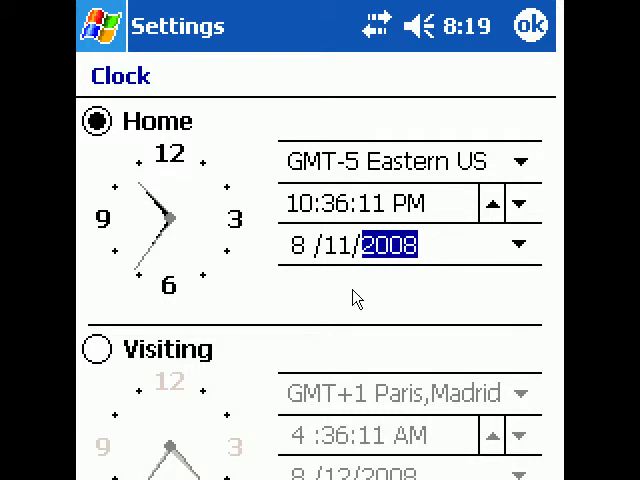
pyautogui.click(530, 30)
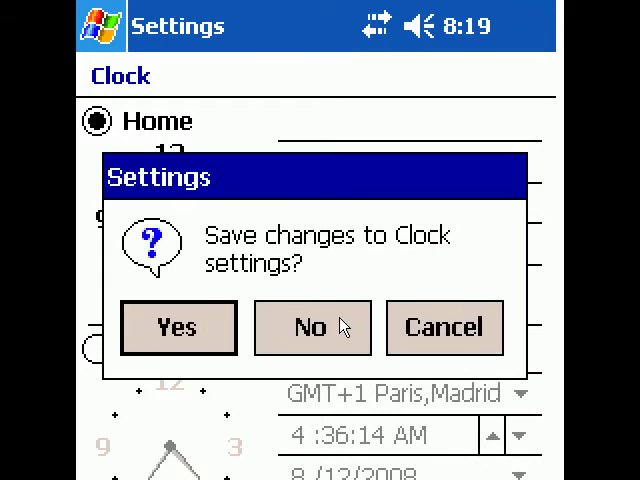
# Confirm saving the Clock settings so Today shows Monday, August 11, 2008.
pyautogui.click(228, 338)
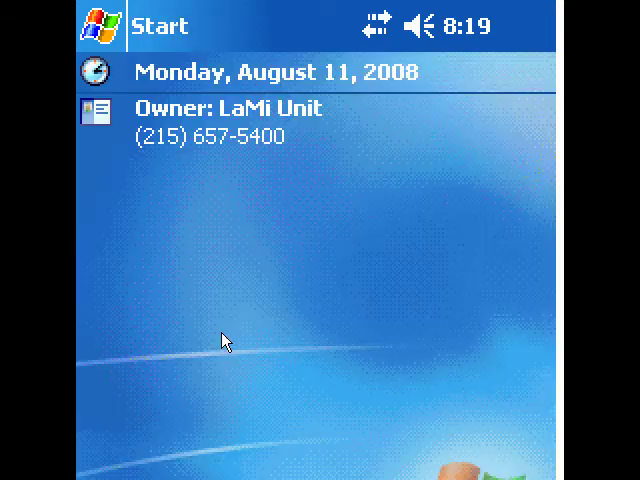